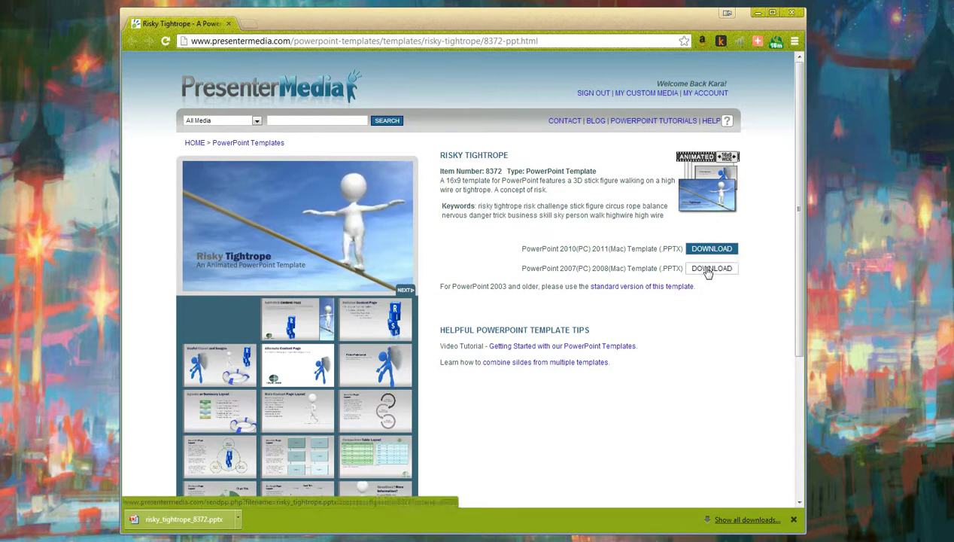
Step: Download the PowerPoint 2007 template to the Desktop as risky_tightrope_8372.pptx, replacing the existing copy
click(722, 269)
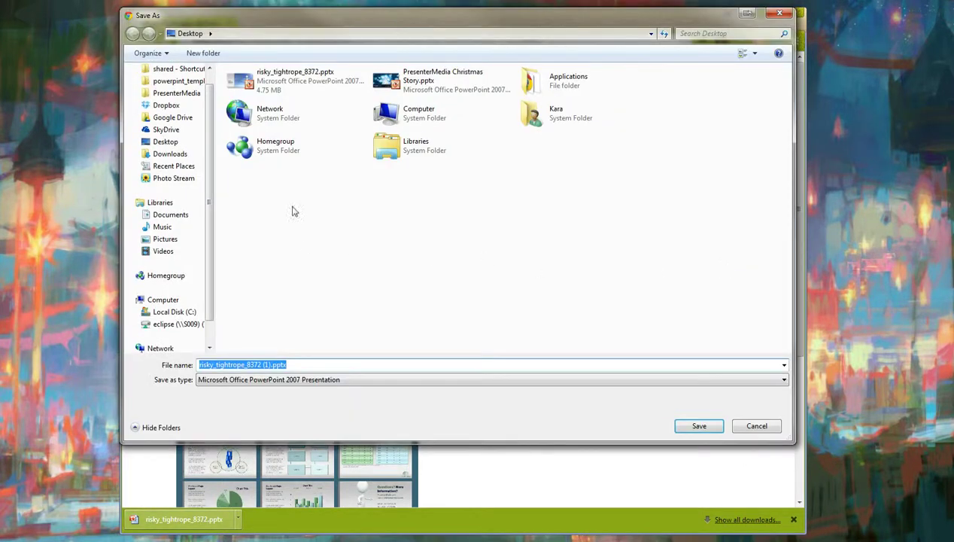
click(277, 89)
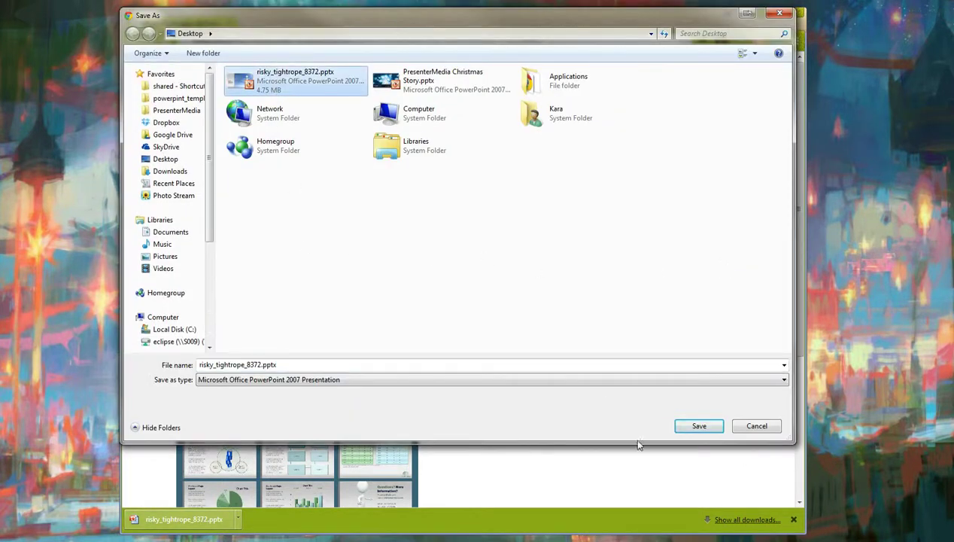
click(696, 430)
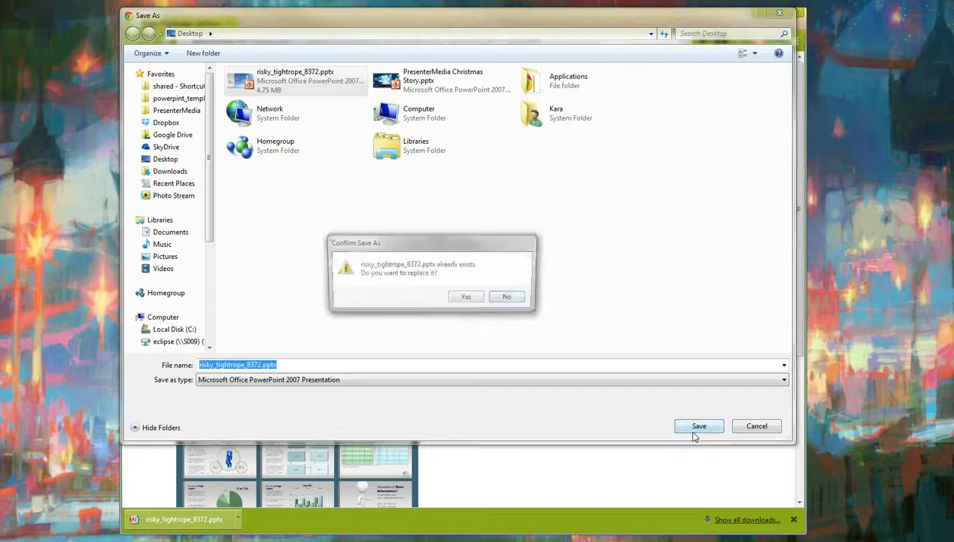
click(468, 298)
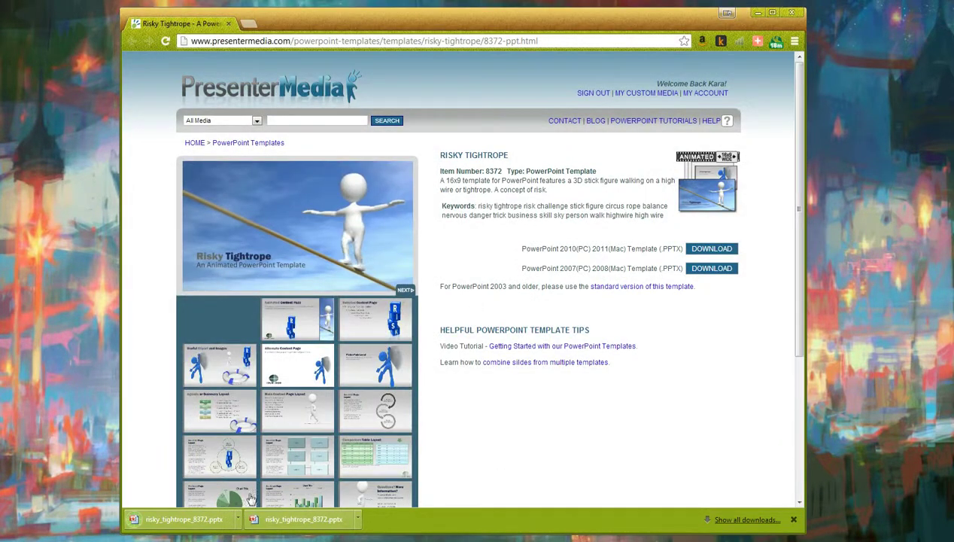
Step: Open risky_tightrope_8372.pptx from Chrome, close the Search PresenterMedia pane, and browse the Desktop via Open
click(164, 520)
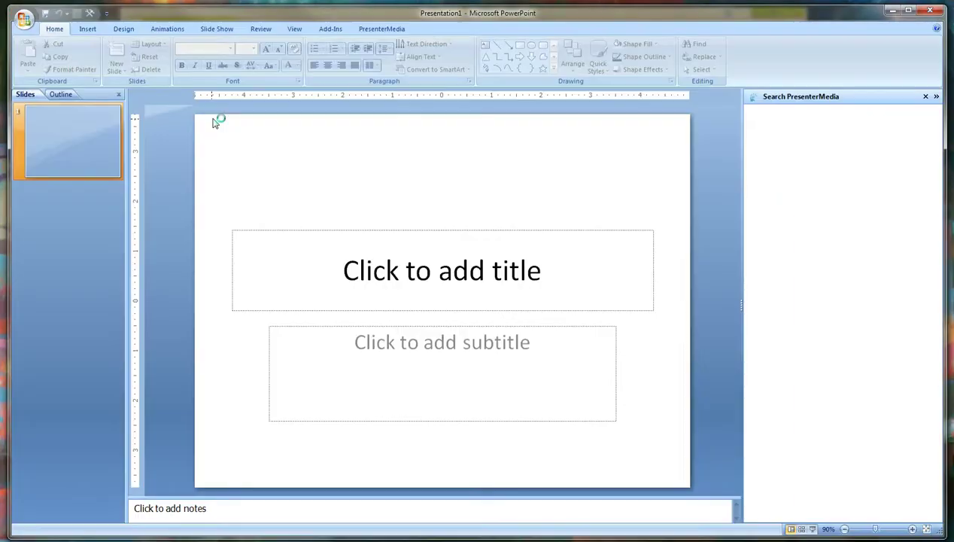
click(925, 97)
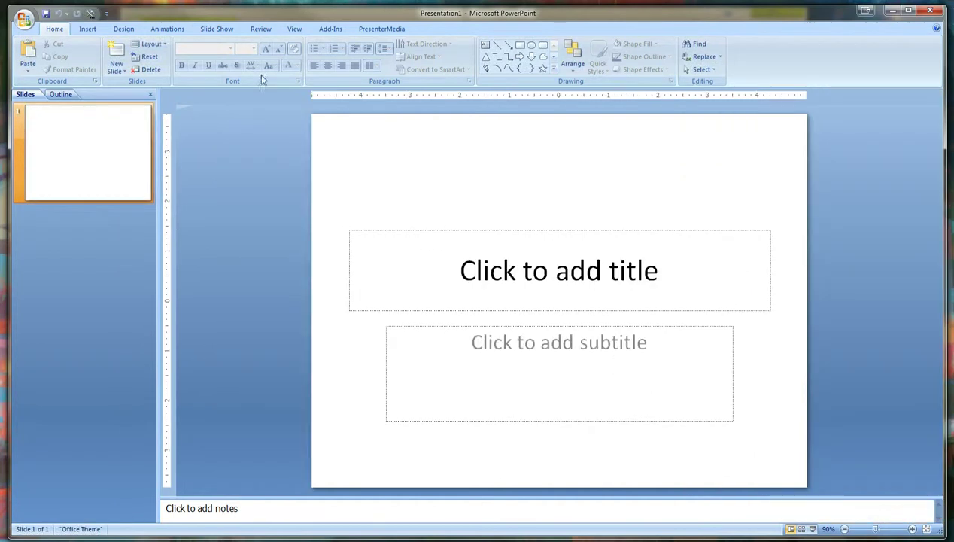
click(24, 23)
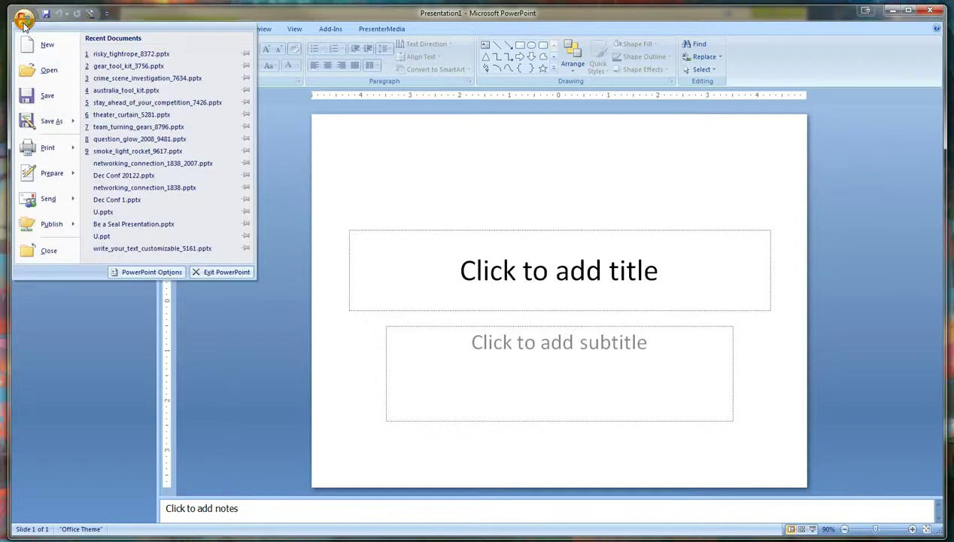
click(44, 75)
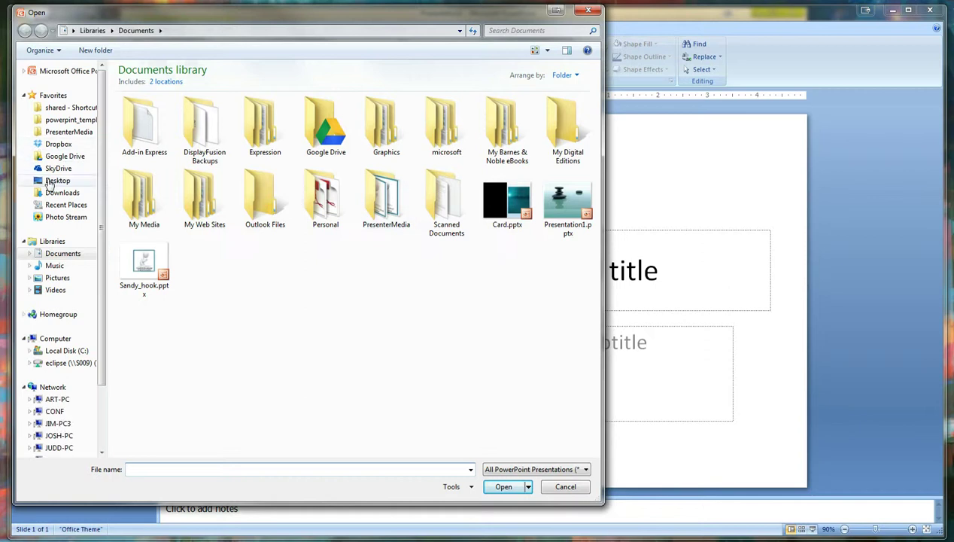
click(57, 180)
key(Escape)
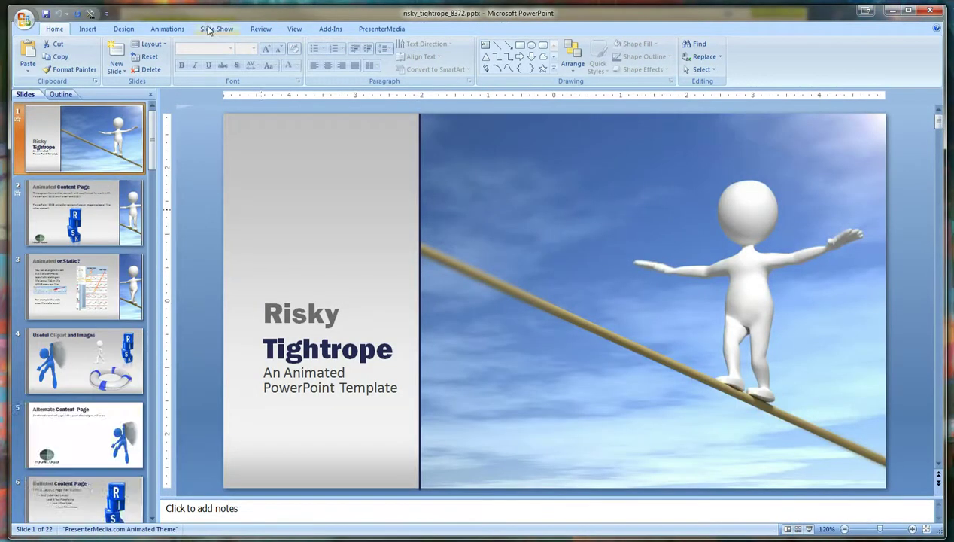
Step: Set the slide show type to Browsed by an individual (window)
click(210, 29)
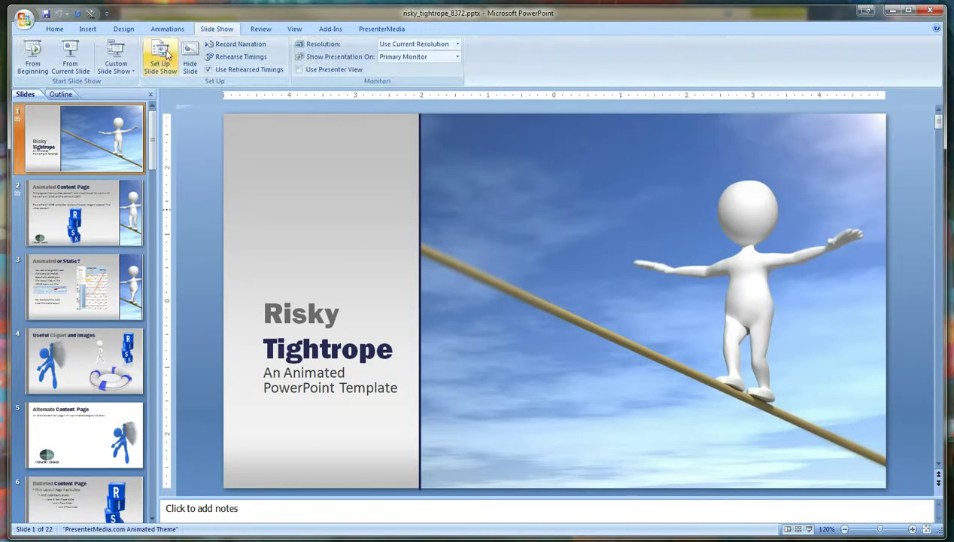
click(159, 59)
click(73, 200)
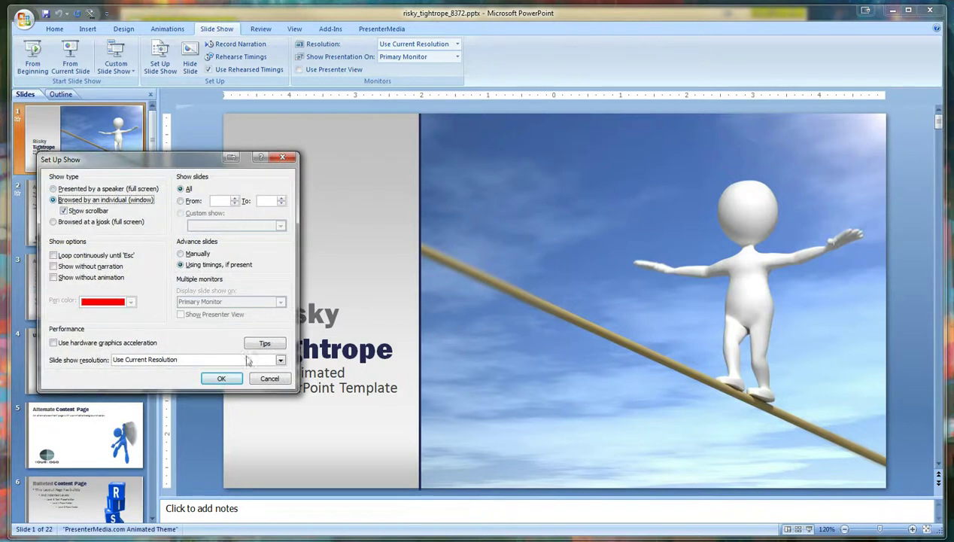
click(221, 378)
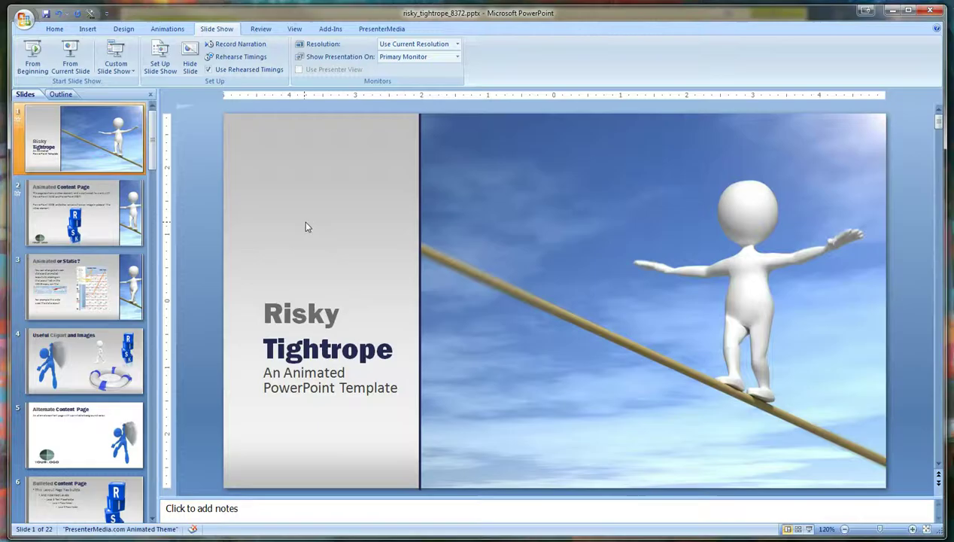
Step: Run the slide show from the start through the Animated or Static? slide
key(F5)
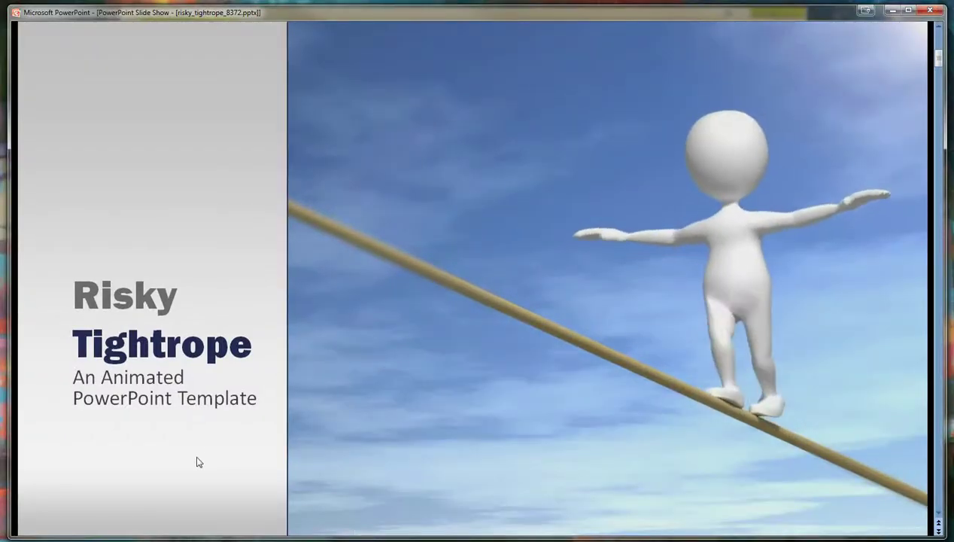
click(234, 231)
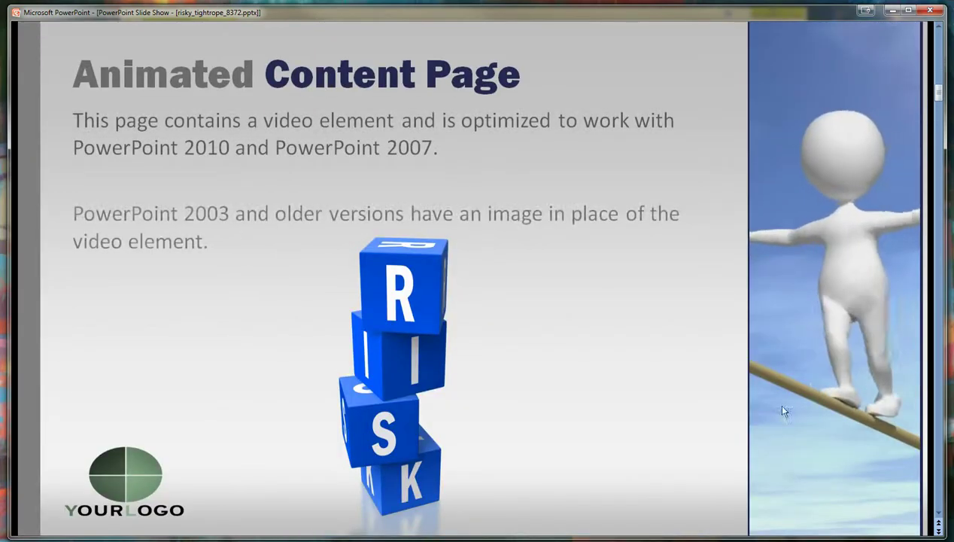
click(582, 357)
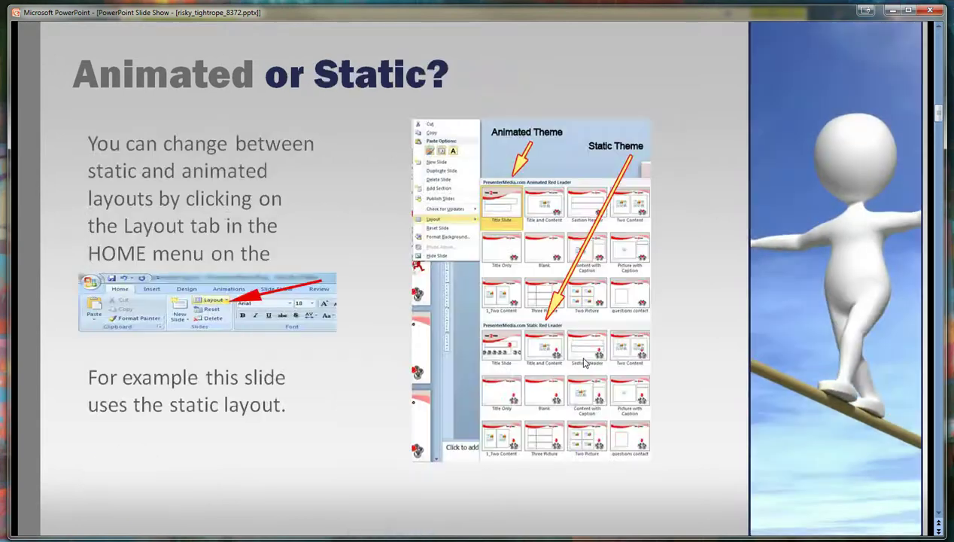
Step: End the slide show and log in to the PresenterMedia add-in
key(Escape)
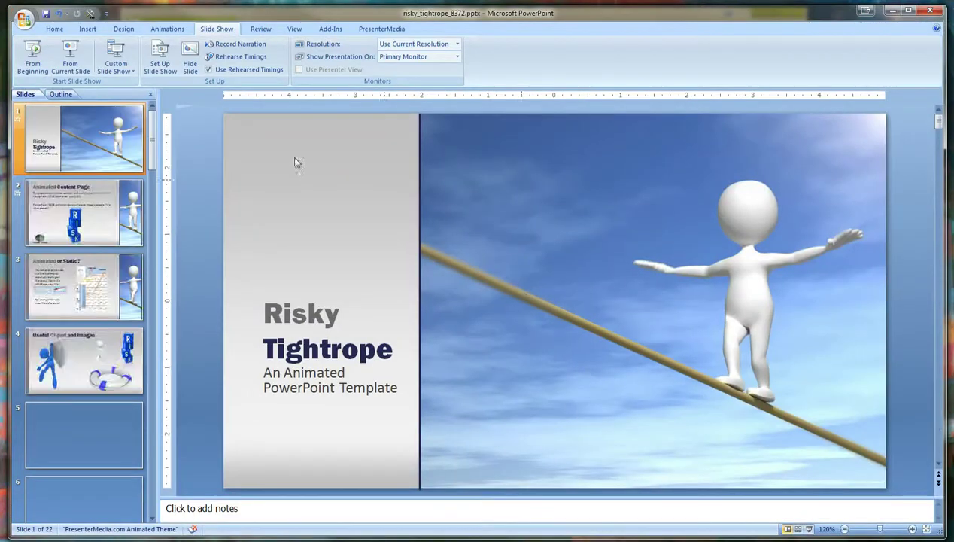
click(399, 32)
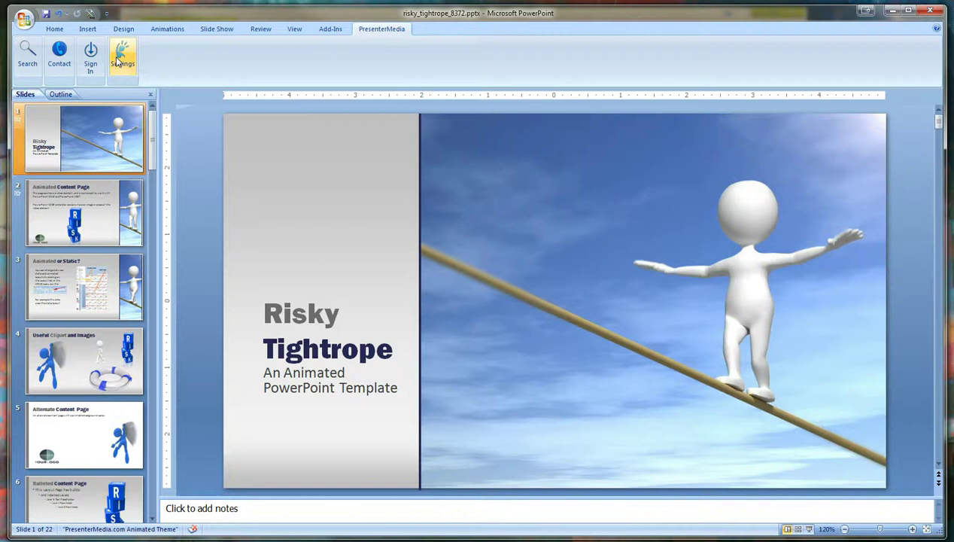
click(90, 57)
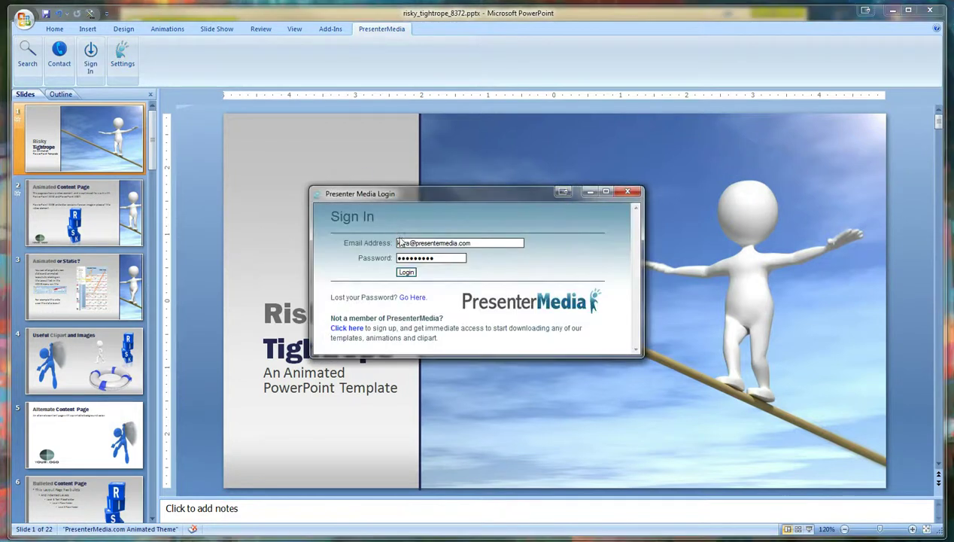
click(397, 252)
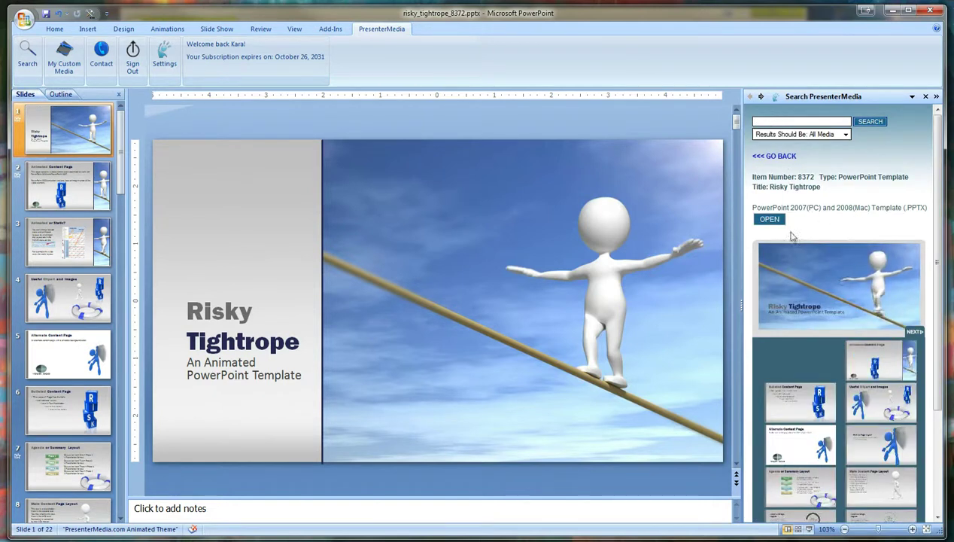
Step: Open the PowerPoint 2007(PC) version of template 8372 from the PresenterMedia search results
drag(752, 207, 893, 211)
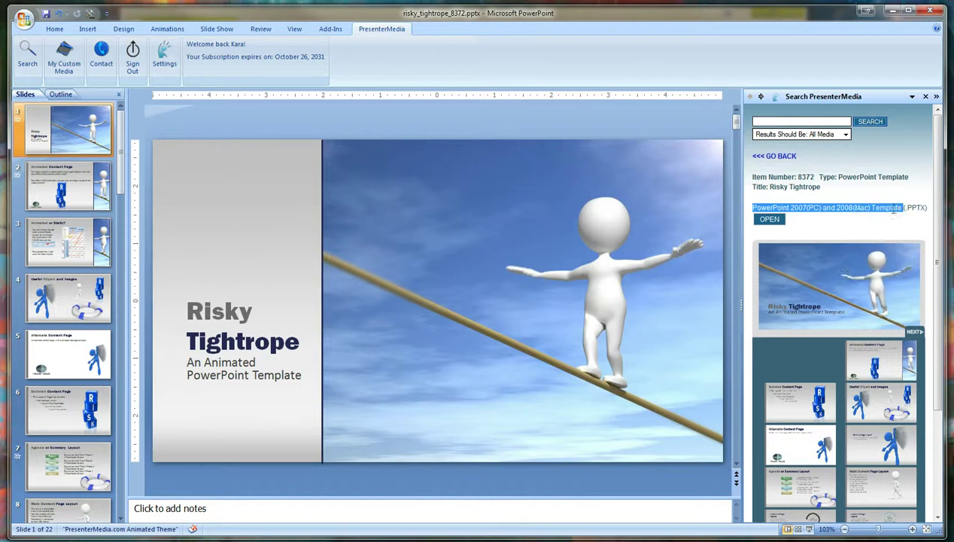
click(842, 216)
click(760, 219)
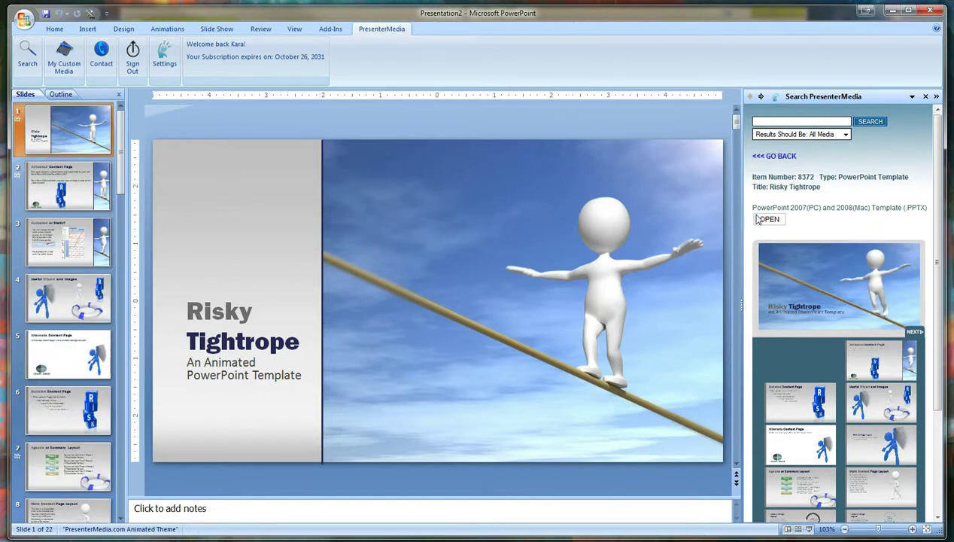
Step: Make Presentation2's slide show play as Browsed by an individual (window)
click(890, 11)
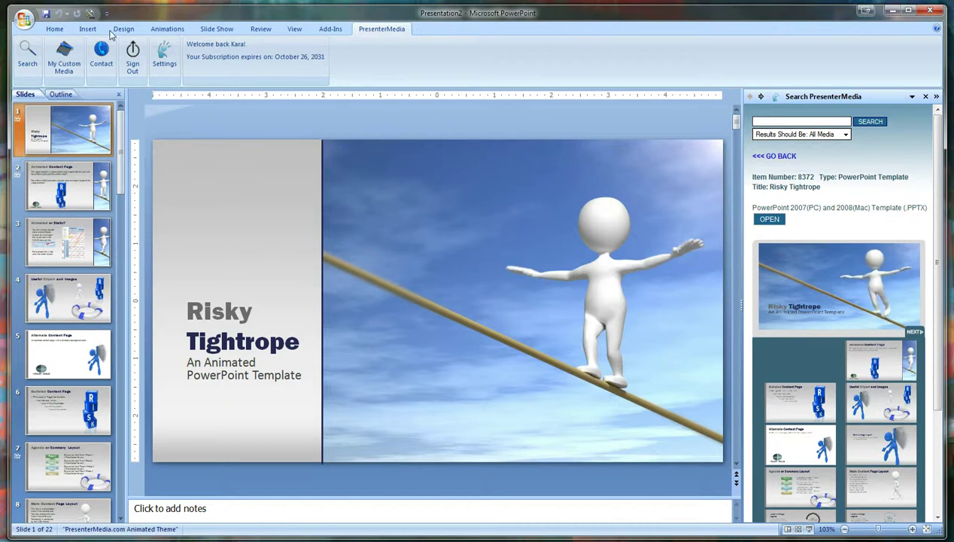
click(218, 30)
click(172, 51)
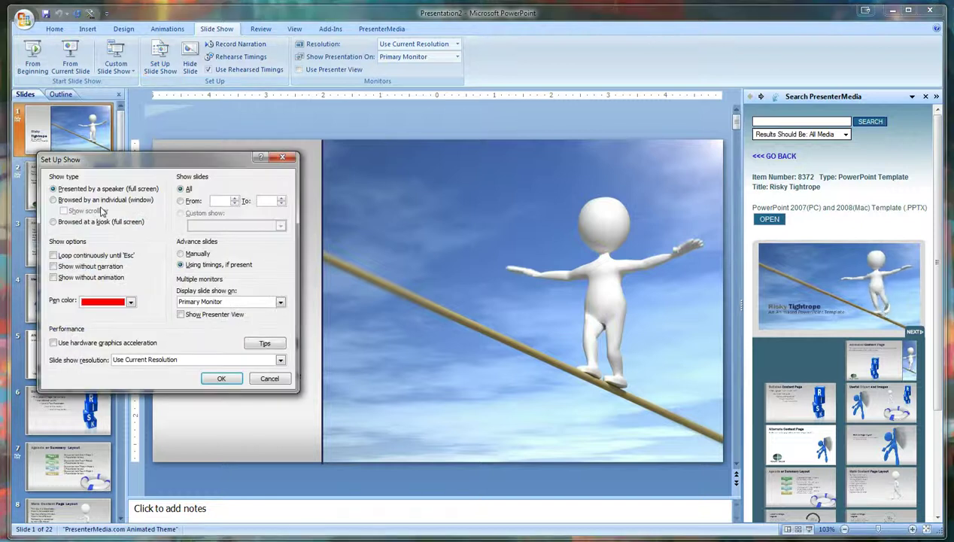
click(221, 377)
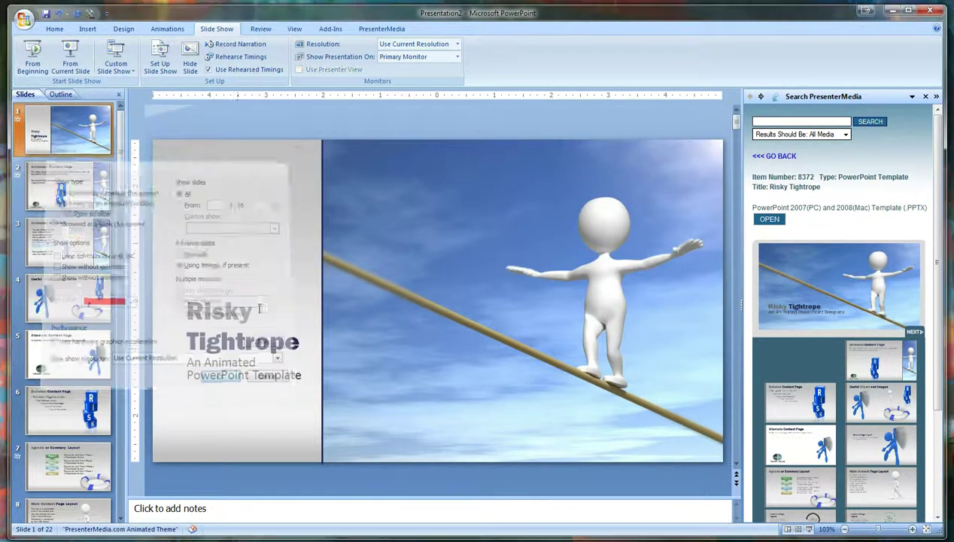
Step: Play the Risky Tightrope title slide, close the Search PresenterMedia and My Custom Media panes, then end the show
key(F5)
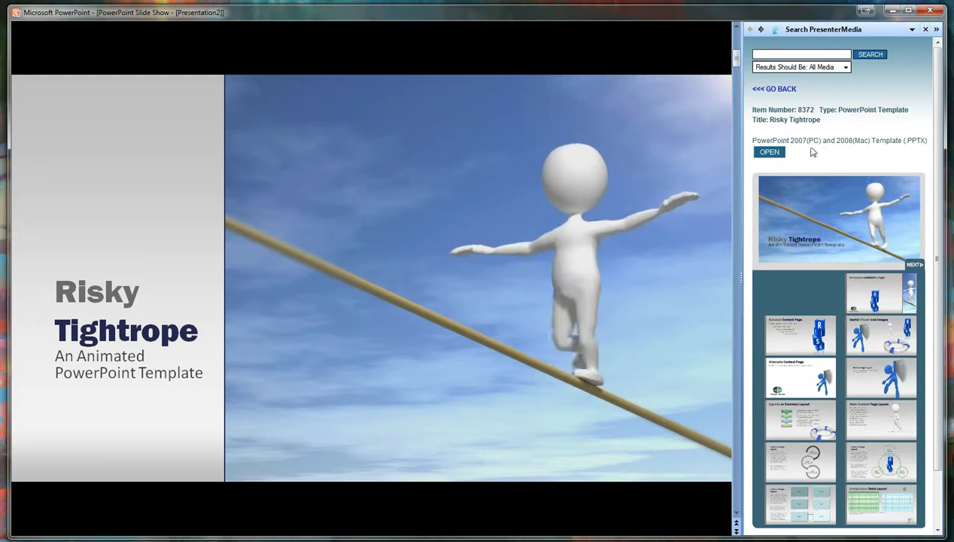
click(925, 30)
click(925, 30)
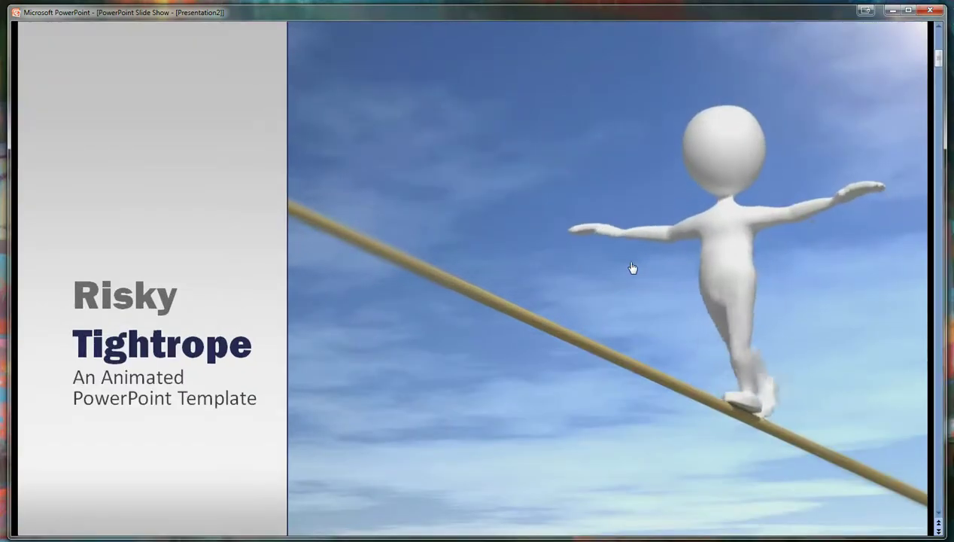
key(Escape)
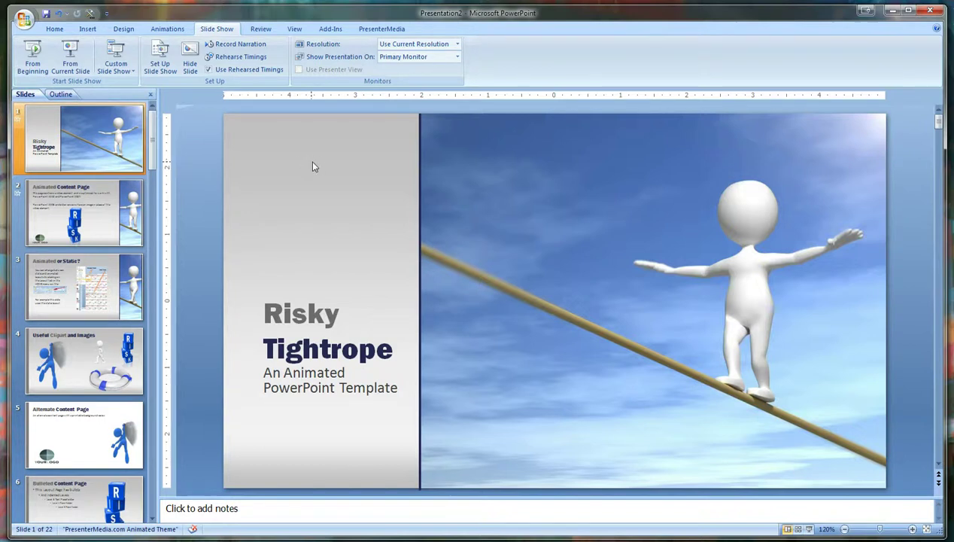
click(25, 20)
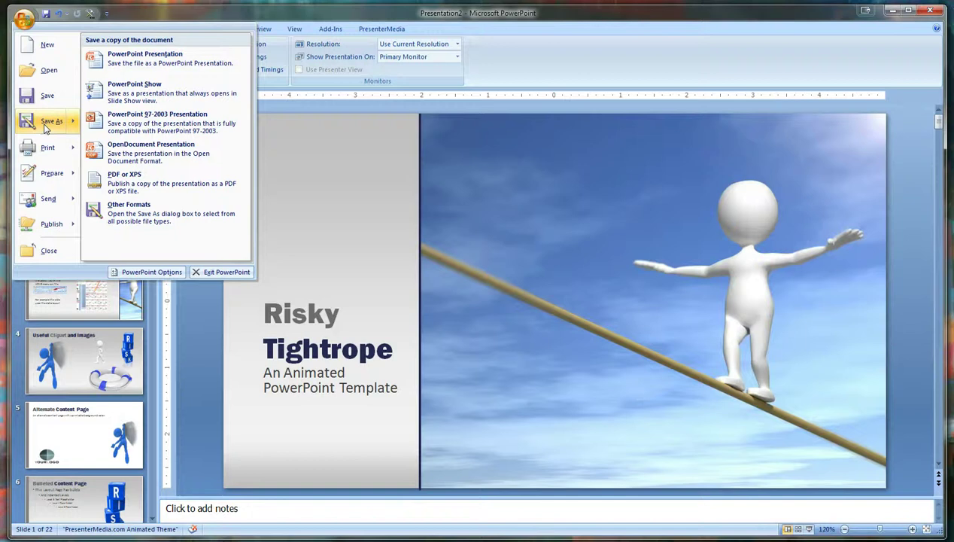
key(Escape)
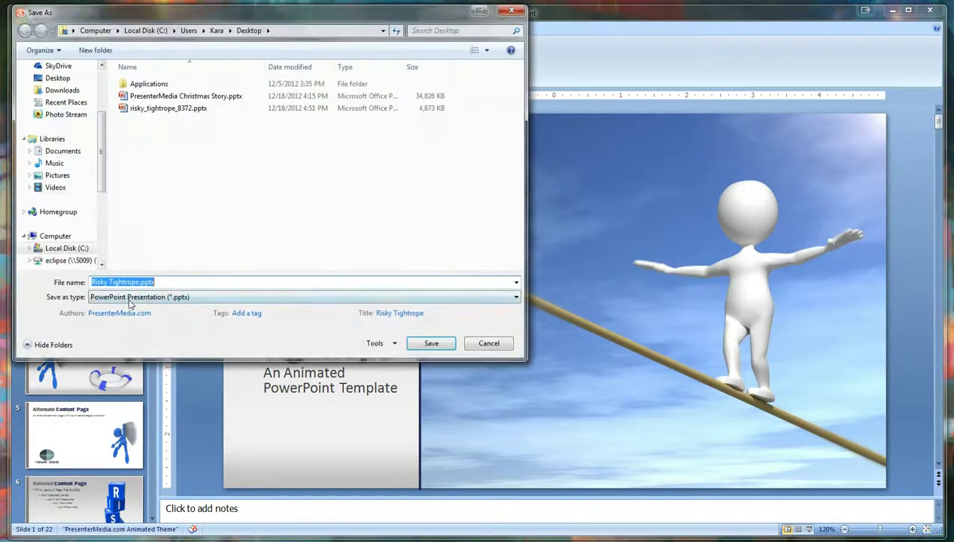
click(177, 300)
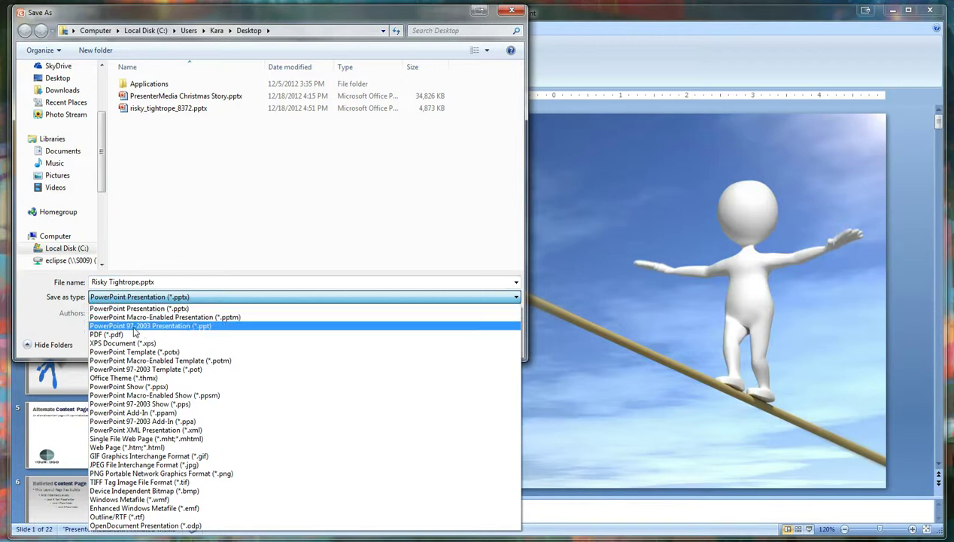
click(216, 327)
click(489, 342)
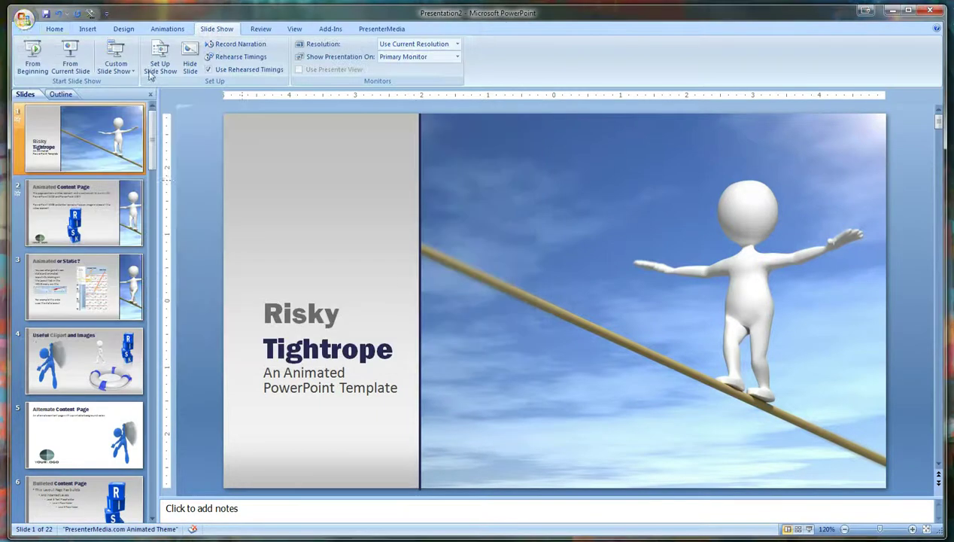
click(24, 18)
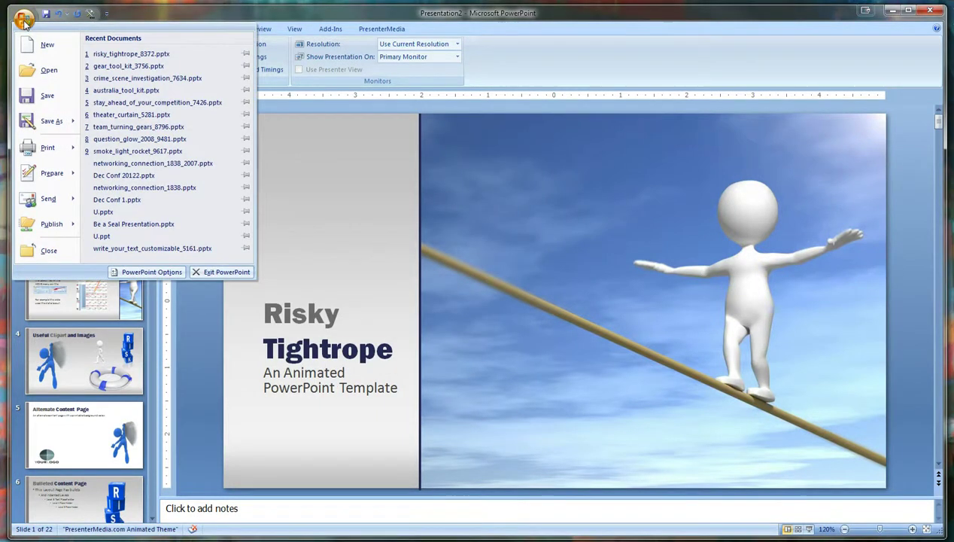
mouse_move(50, 113)
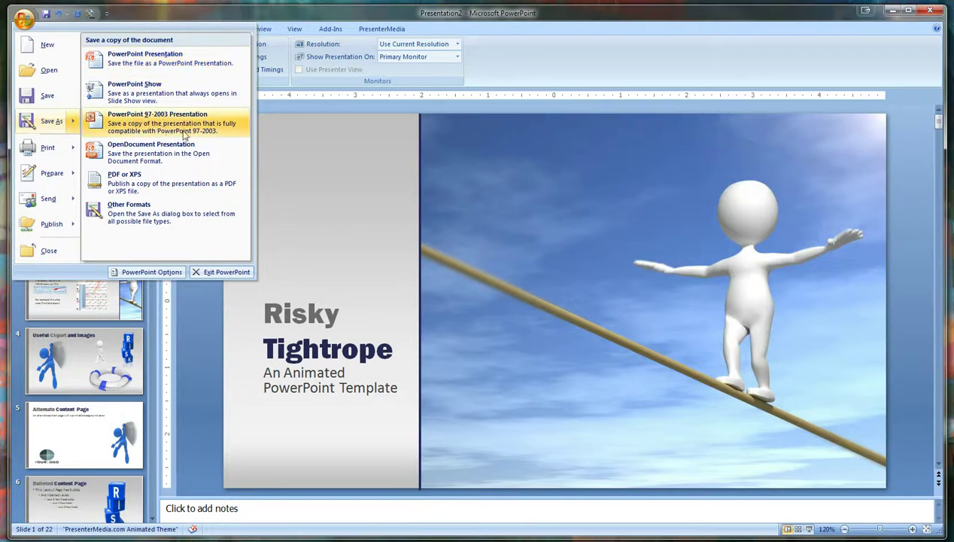
click(335, 159)
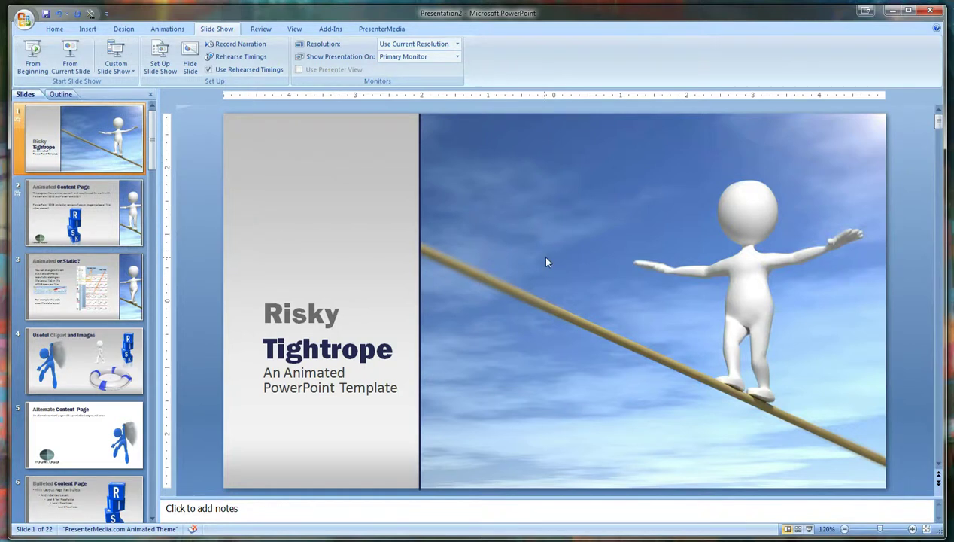
Step: Preview the looping tightrope movie on the title layout in Slide Master view
click(294, 29)
click(130, 56)
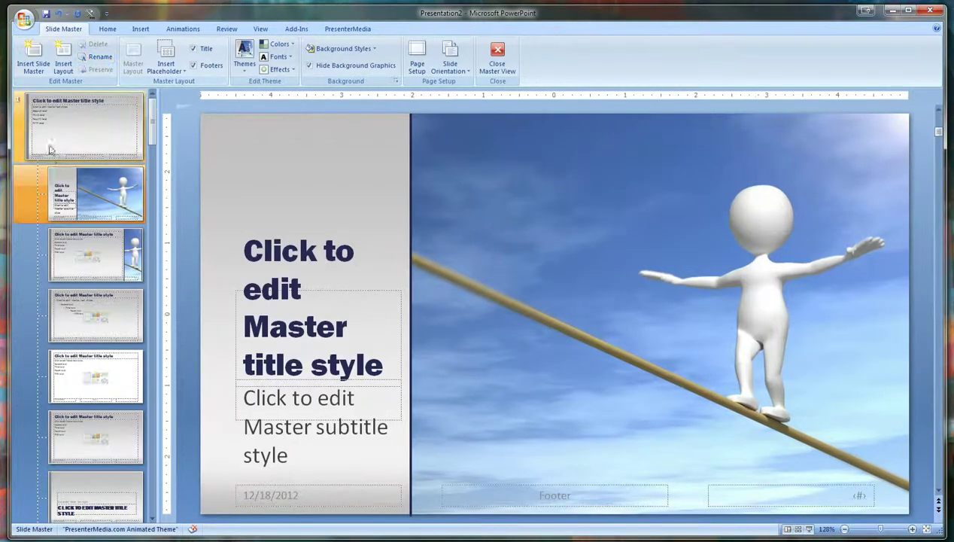
click(620, 260)
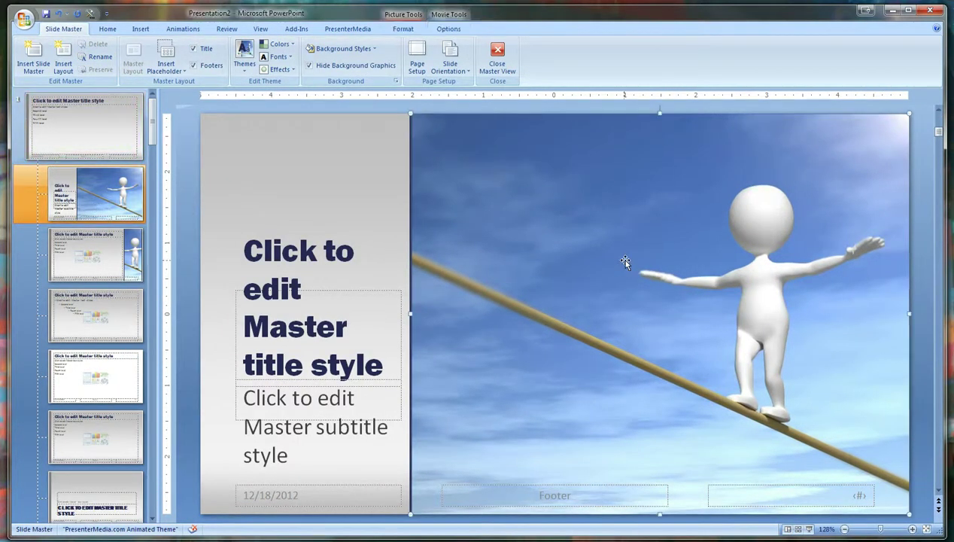
click(448, 29)
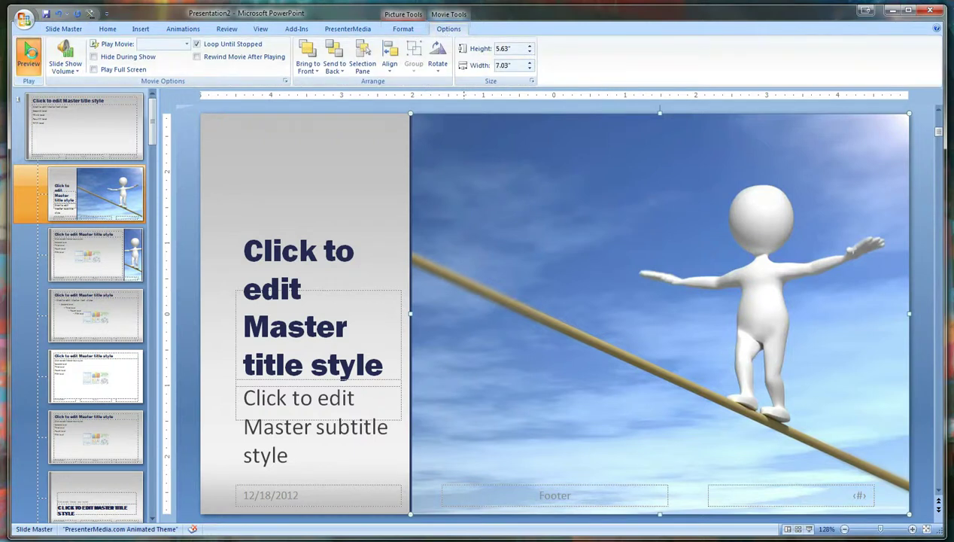
click(33, 55)
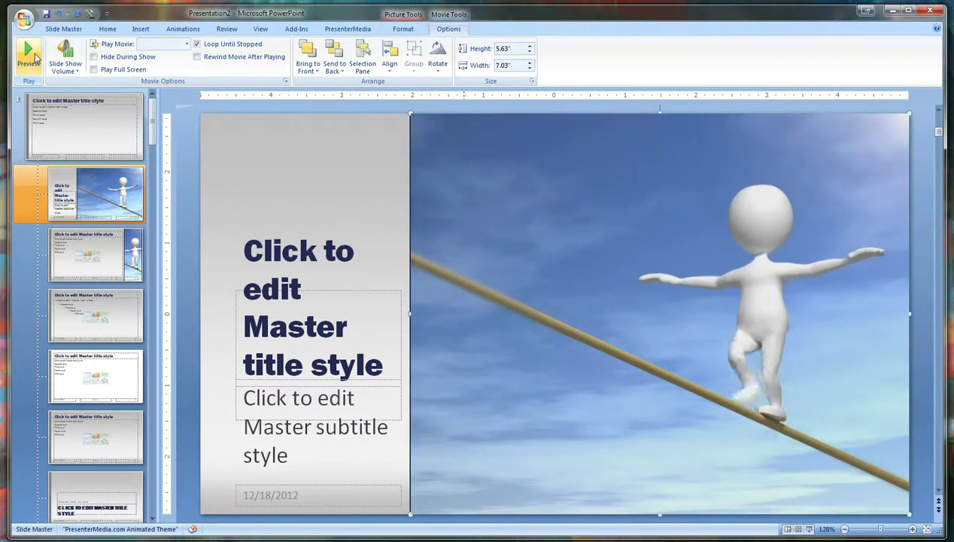